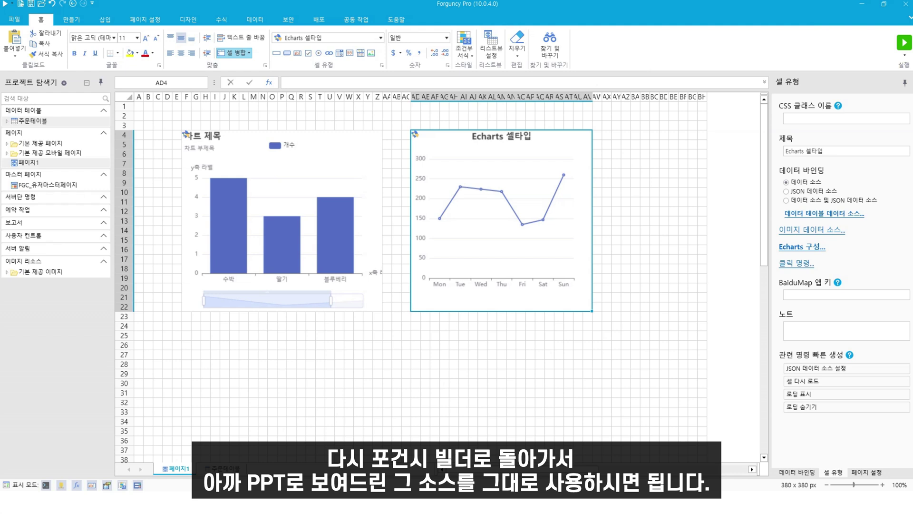
# - Replace the selected chart's ECharts configuration code with the copied bar chart script that reads 제품명 and 주문개수 from 주문테이블
pyautogui.click(805, 247)
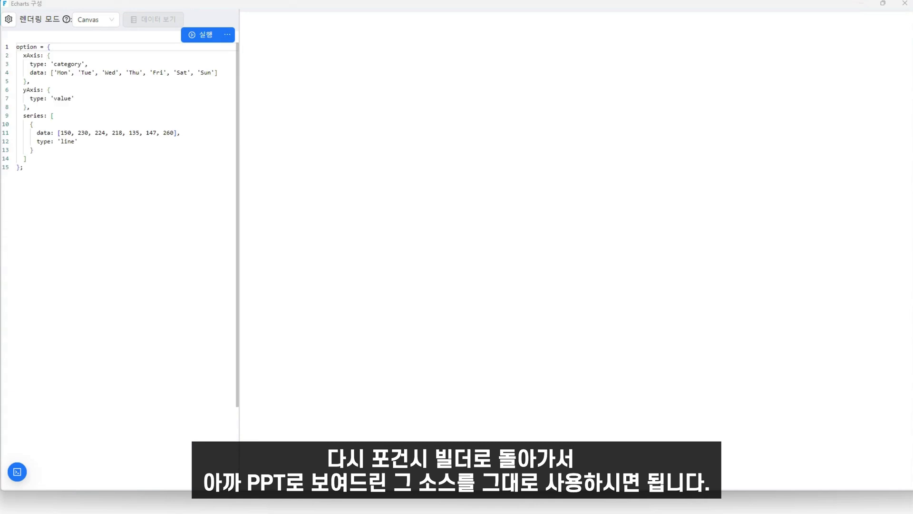
pyautogui.click(88, 189)
pyautogui.hotkey('ctrl', 'a')
pyautogui.press('Delete')
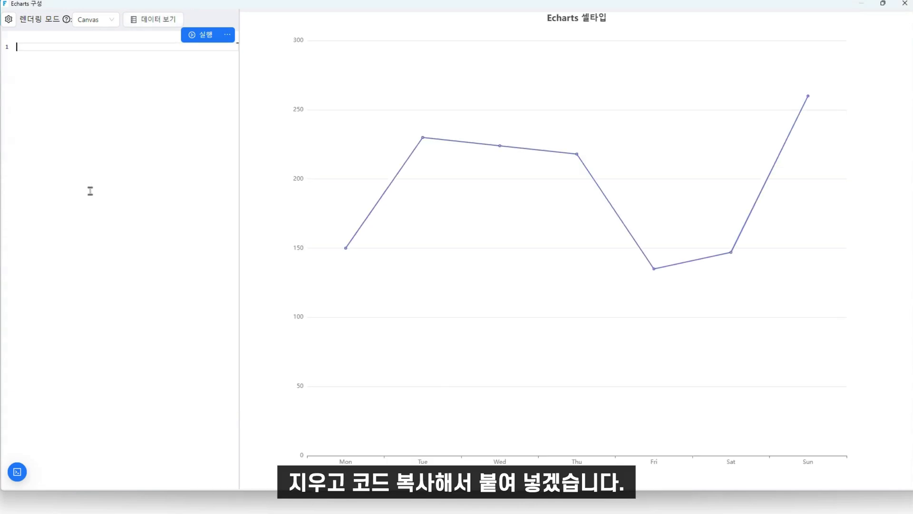
pyautogui.hotkey('ctrl', 'v')
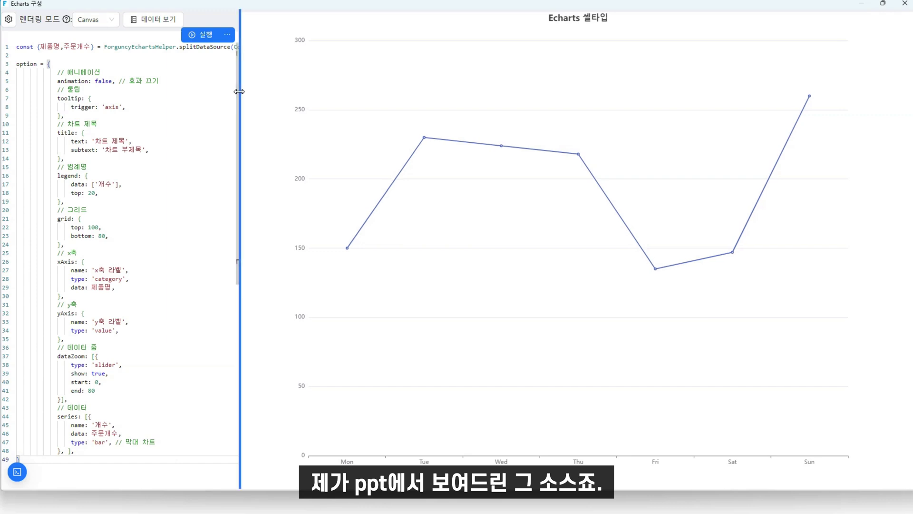
# - Widen the code pane, run the pasted script to render the bar chart, and close the ECharts configuration window
pyautogui.moveTo(237, 85); pyautogui.dragTo(381, 115)
pyautogui.click(344, 19)
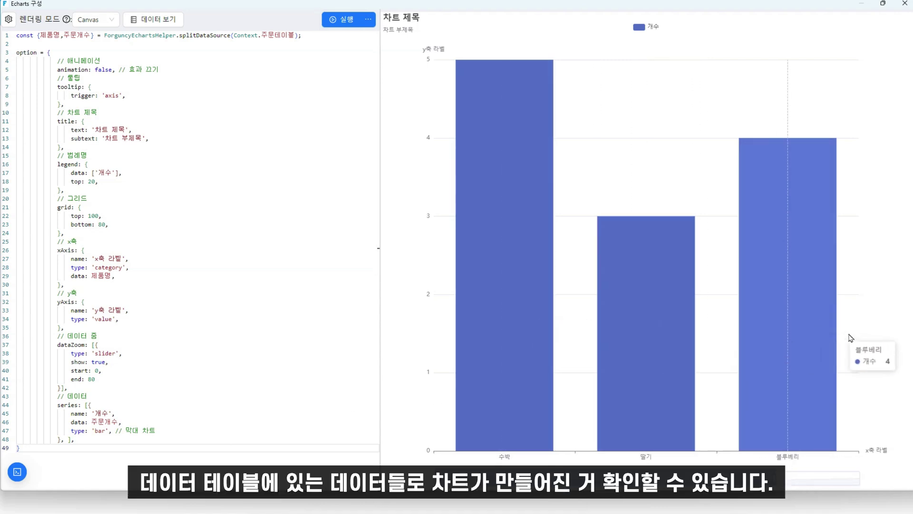
pyautogui.click(898, 7)
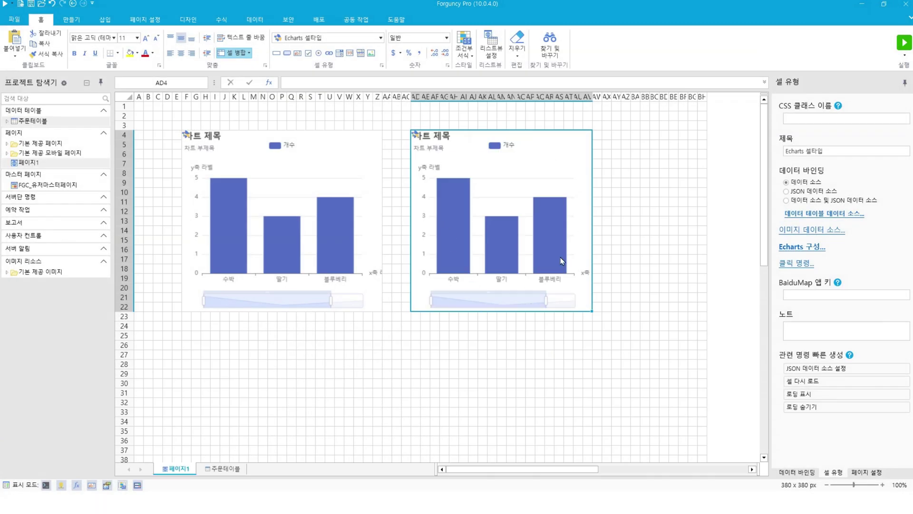
# - Run the page in the browser and examine its two bar charts and the Stacked Line chart on the 날짜별설비수치차트 tab
pyautogui.click(626, 317)
pyautogui.click(904, 42)
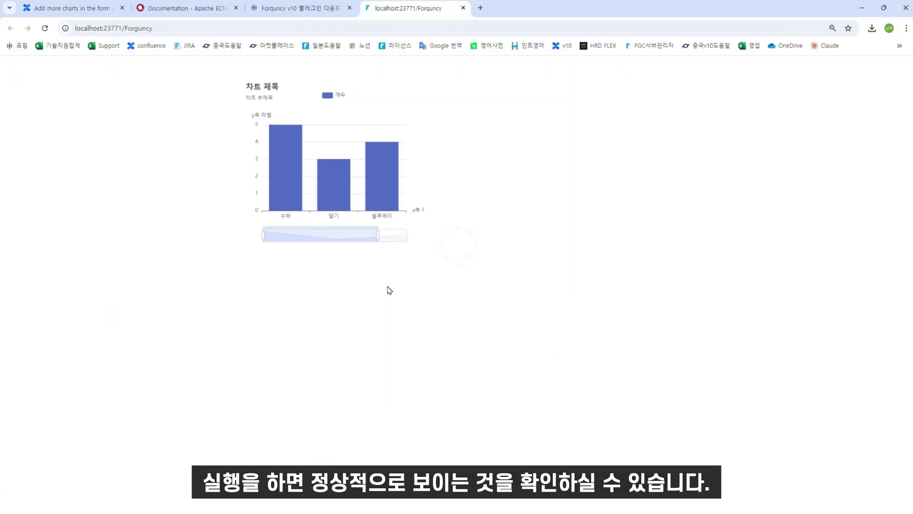
pyautogui.moveTo(414, 180)
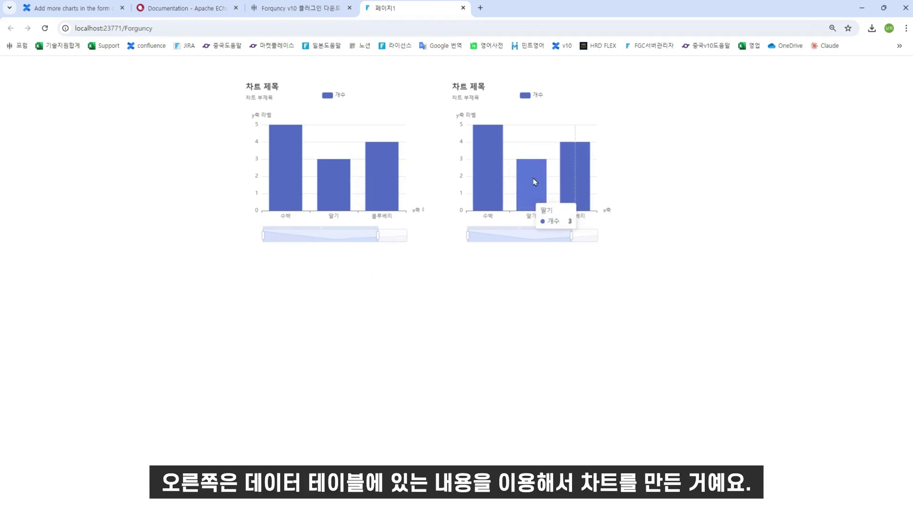
pyautogui.moveTo(563, 161)
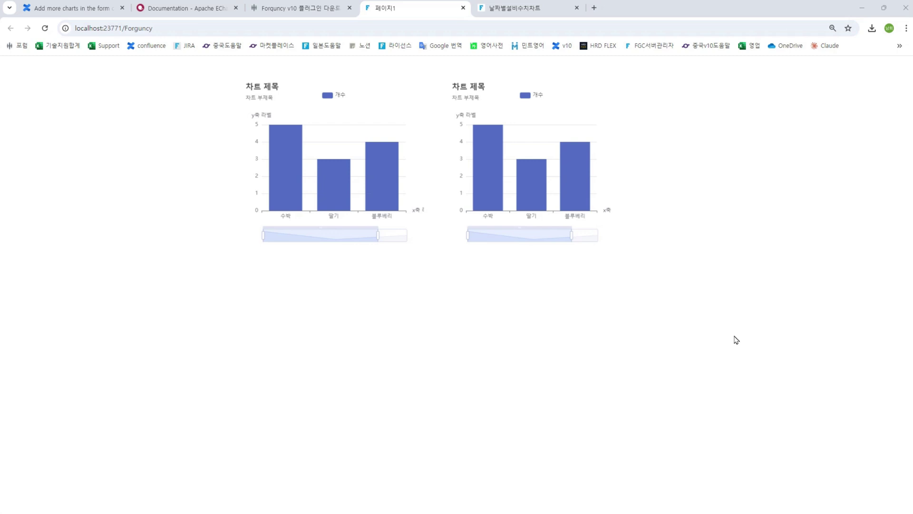
pyautogui.moveTo(473, 145)
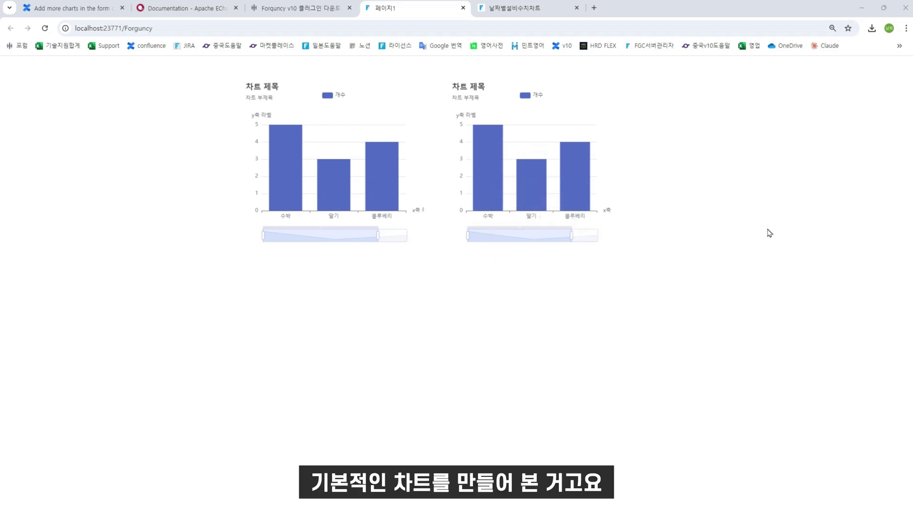
pyautogui.click(515, 9)
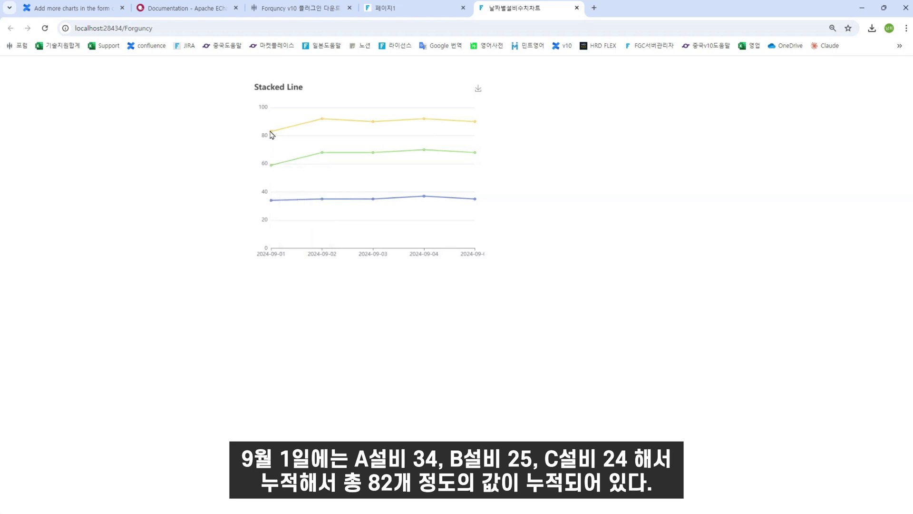
pyautogui.moveTo(272, 135)
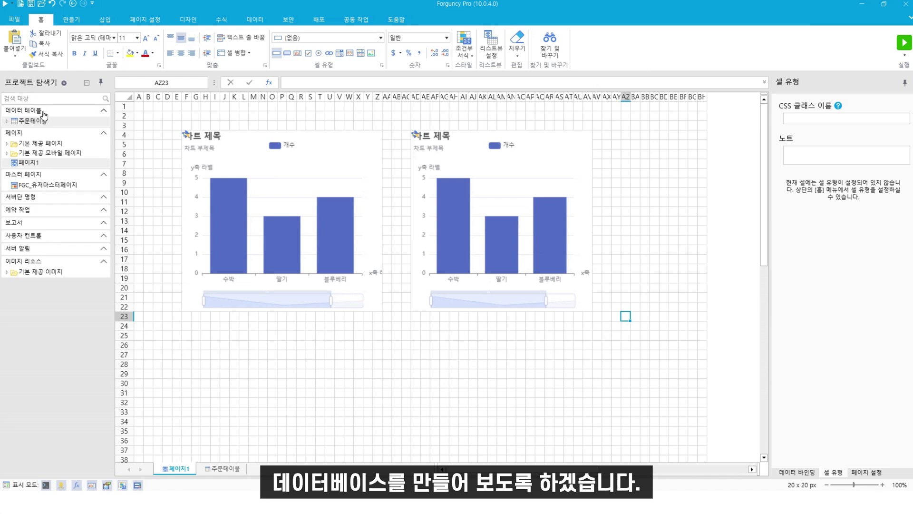
# - Create a new data table in the Forguncy project and name it 날짜별설비수치
pyautogui.rightClick(43, 114)
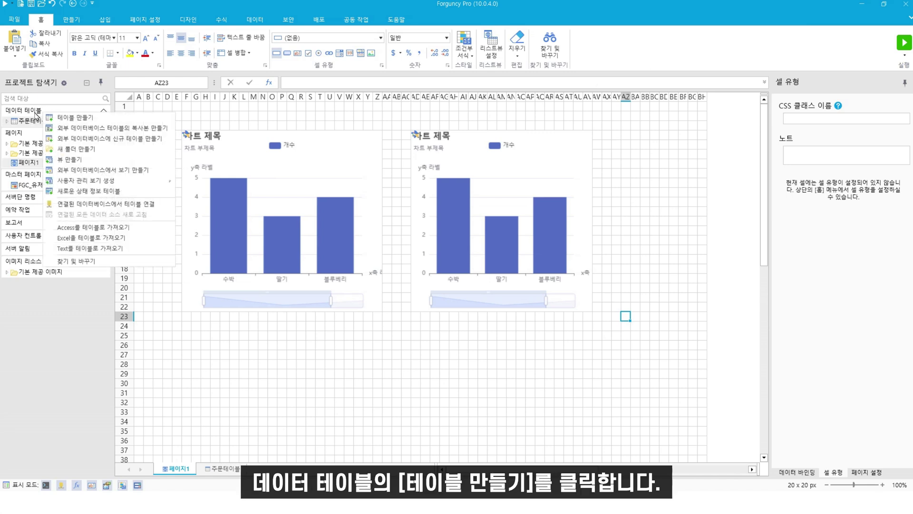
pyautogui.click(84, 119)
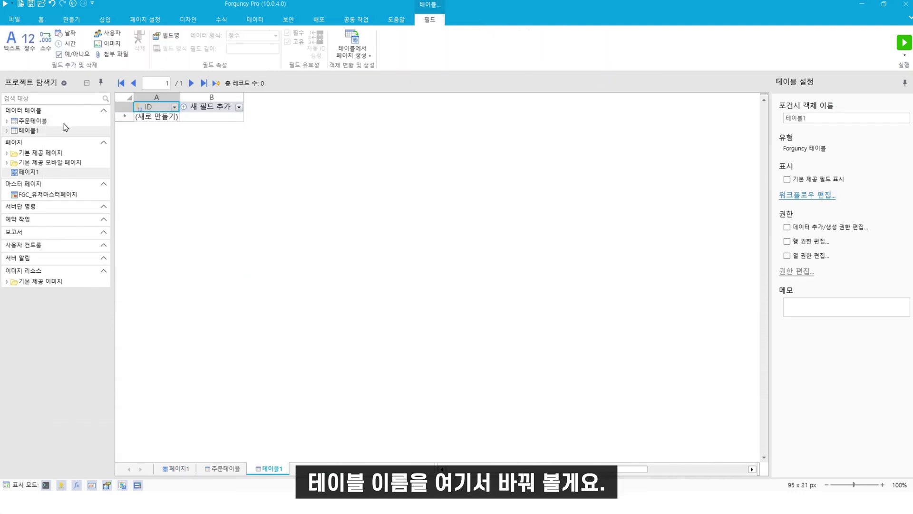
pyautogui.hotkey('ctrl', 'a')
pyautogui.write('ㄴ')
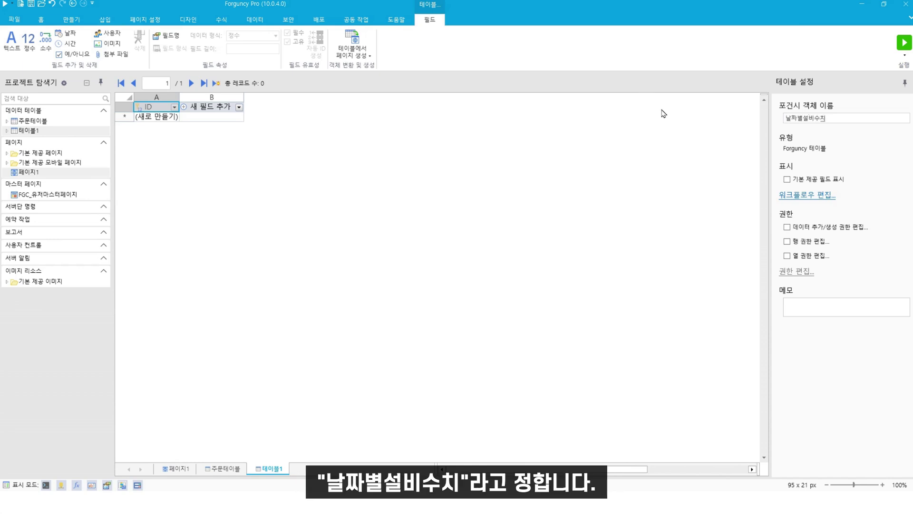
pyautogui.press('Return')
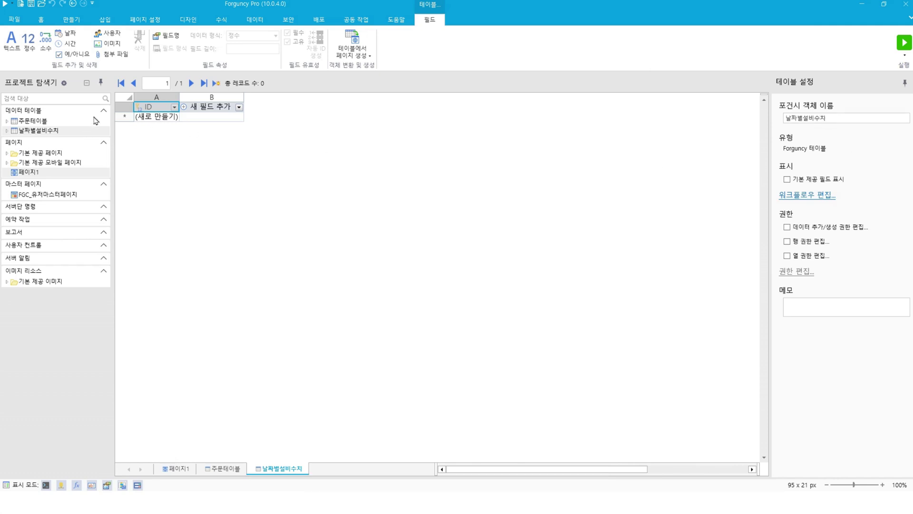
# - Add the fields 날짜, 설비 and 수치 to the 날짜별설비수치 table
pyautogui.click(211, 107)
pyautogui.write('나')
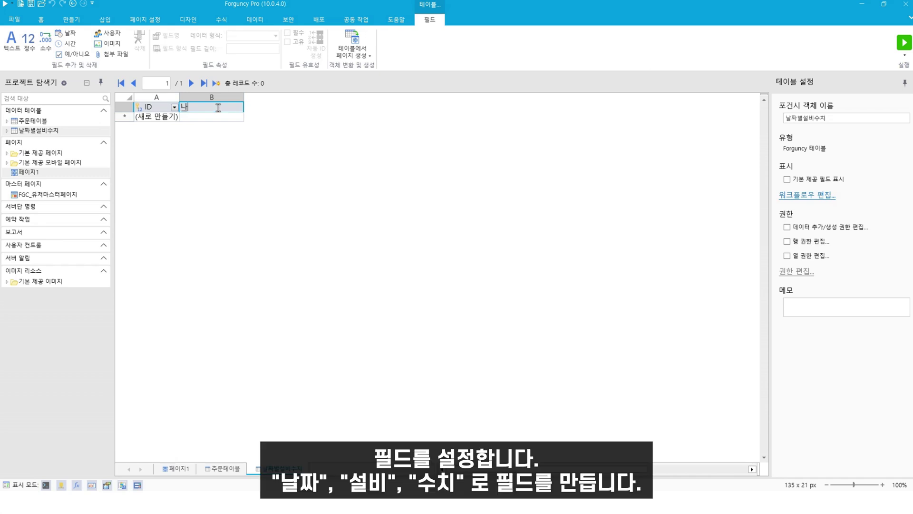
pyautogui.write('짜')
pyautogui.press('Return')
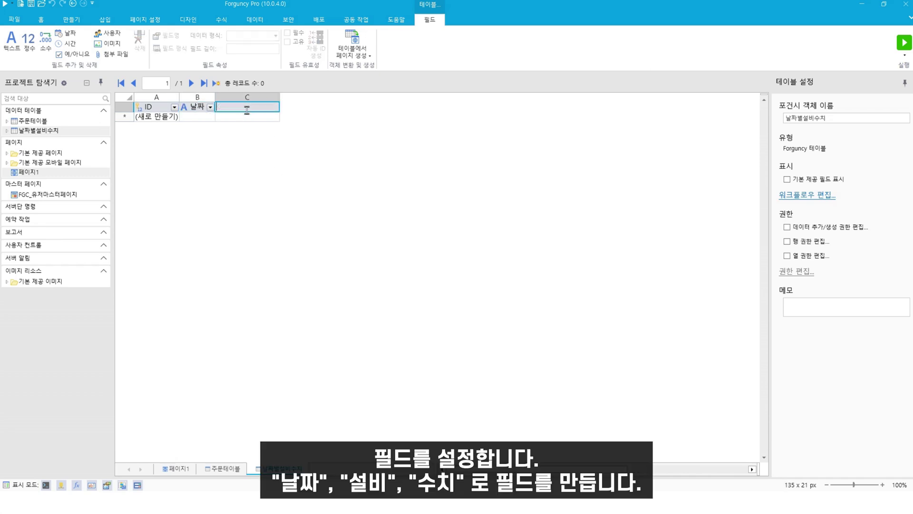
pyautogui.click(247, 109)
pyautogui.write('설비')
pyautogui.press('Return')
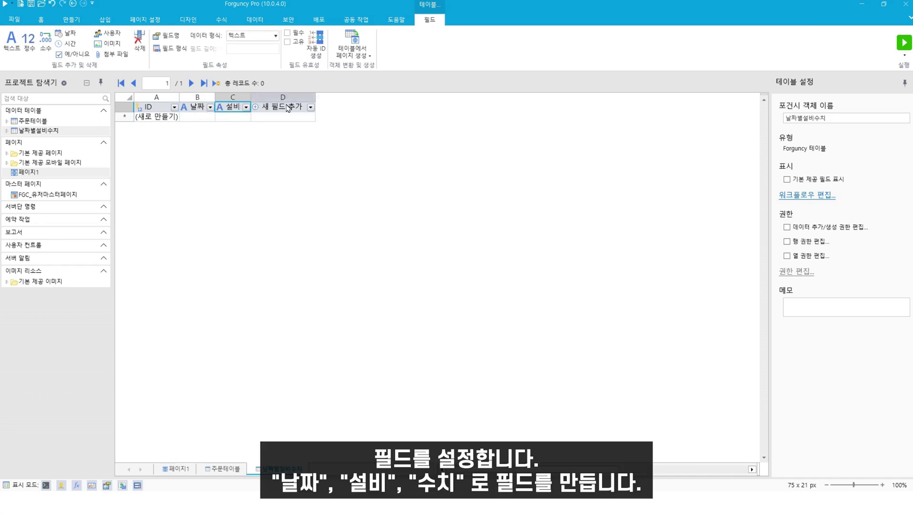
pyautogui.click(290, 106)
pyautogui.write('ㅅ수치')
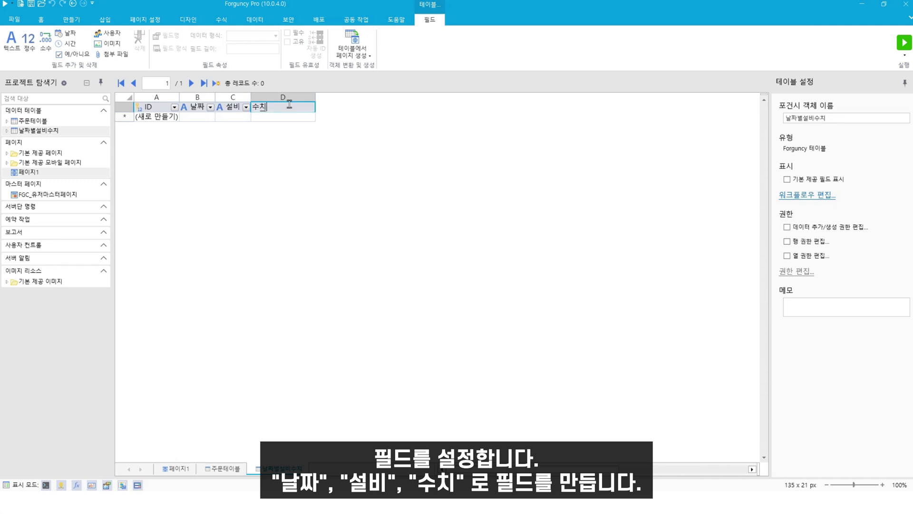
pyautogui.press('Return')
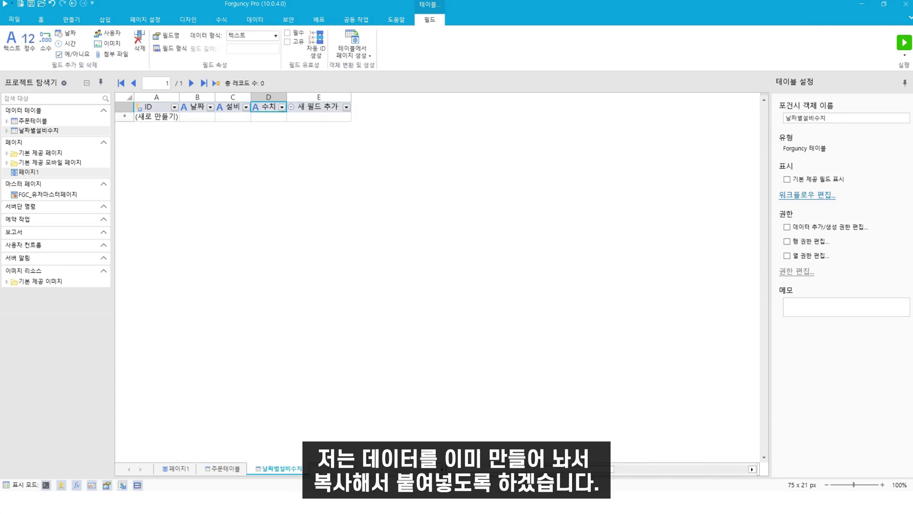
# - Paste the prepared date, equipment and value records into the table's new row and widen the 날짜 column
pyautogui.click(197, 117)
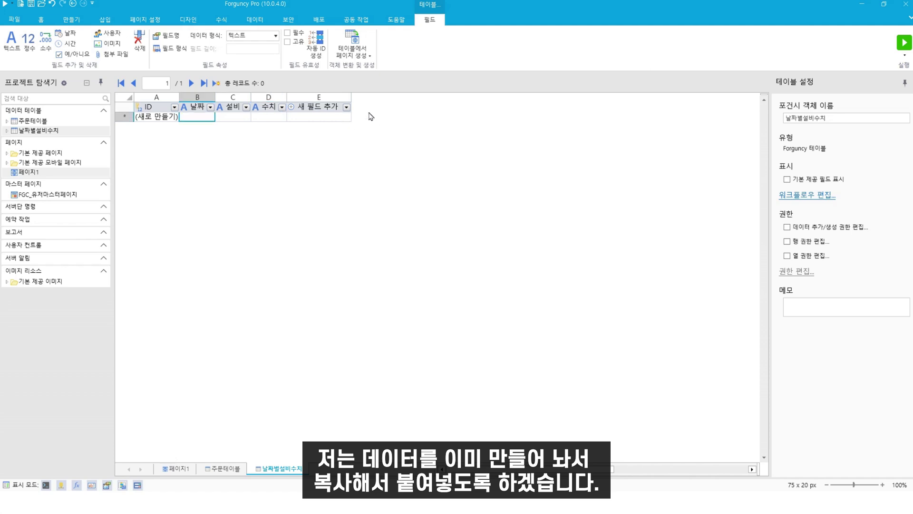
pyautogui.hotkey('ctrl', 'v')
pyautogui.click(285, 193)
pyautogui.moveTo(215, 97); pyautogui.dragTo(235, 136)
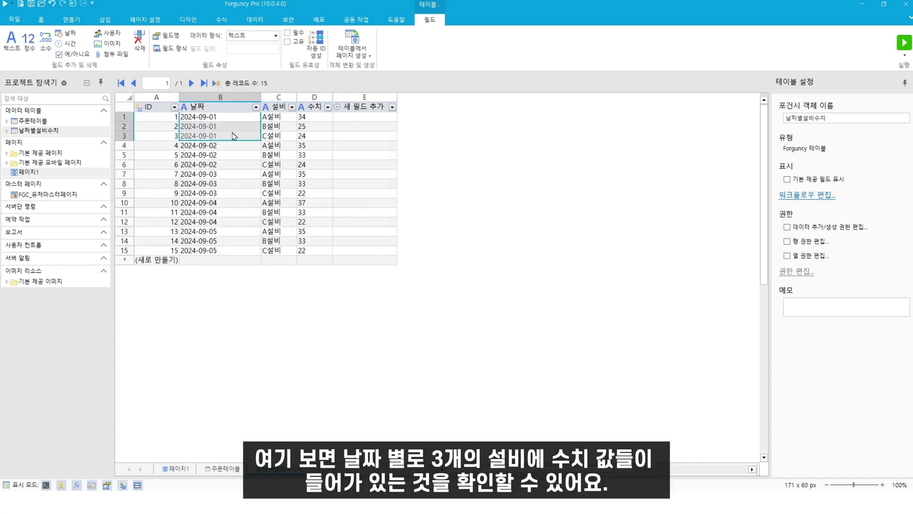
# - Review the 설비 and 수치 entries recorded for each date in the table
pyautogui.moveTo(280, 117); pyautogui.dragTo(313, 140)
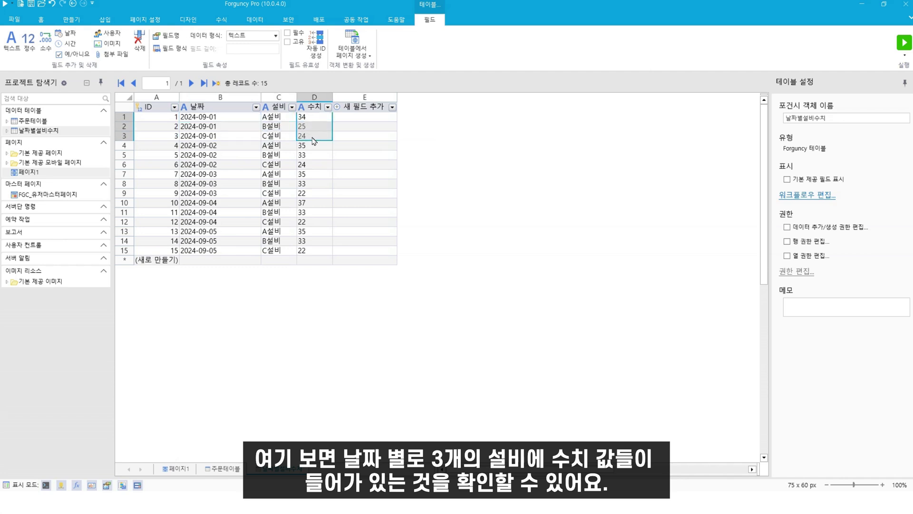
pyautogui.moveTo(234, 153); pyautogui.dragTo(230, 173)
pyautogui.click(265, 212)
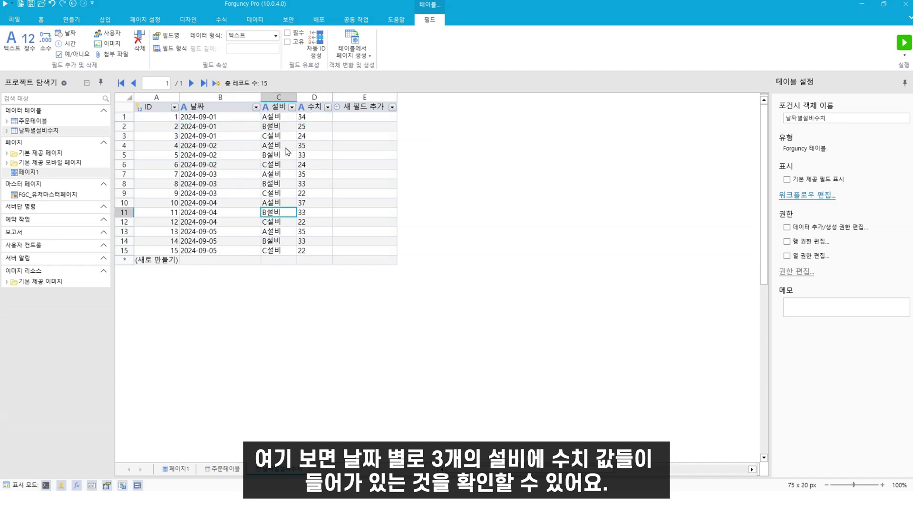
pyautogui.click(314, 155)
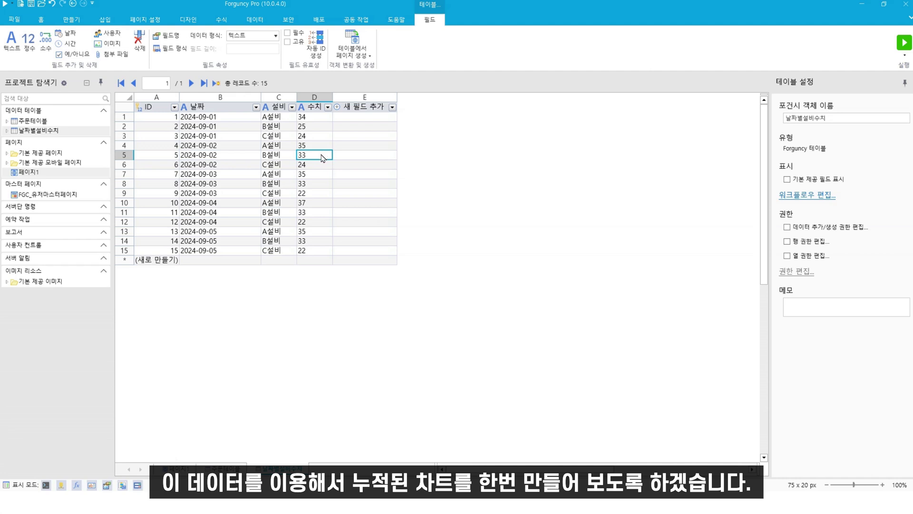
# - Create a new blank page named 날짜별설비수치차트
pyautogui.rightClick(55, 148)
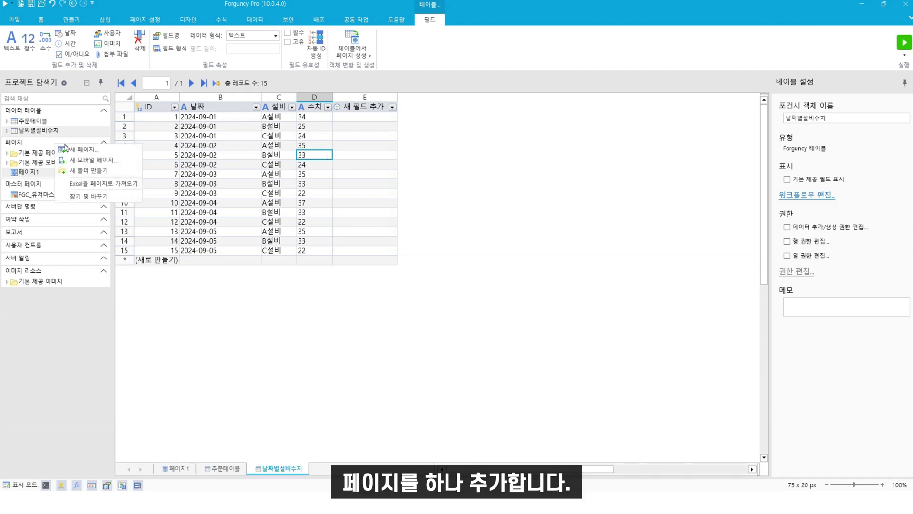
pyautogui.click(76, 150)
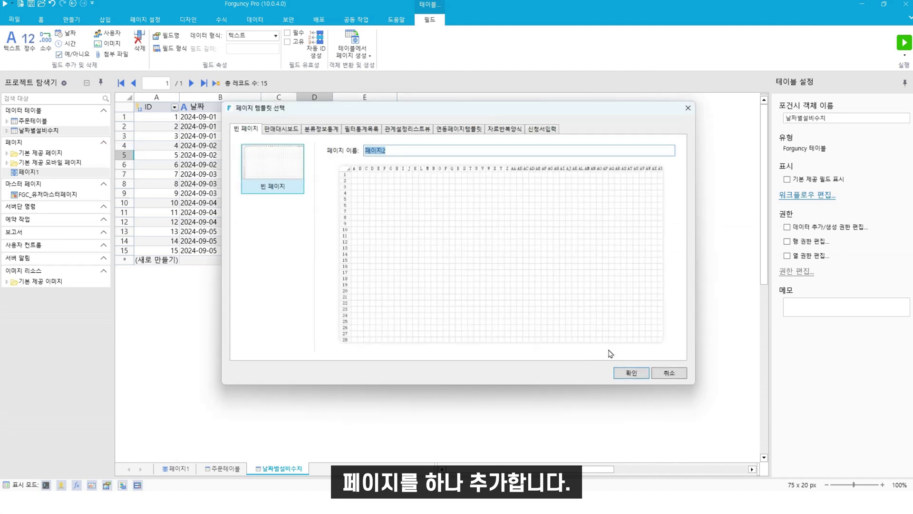
pyautogui.write('내짜벼')
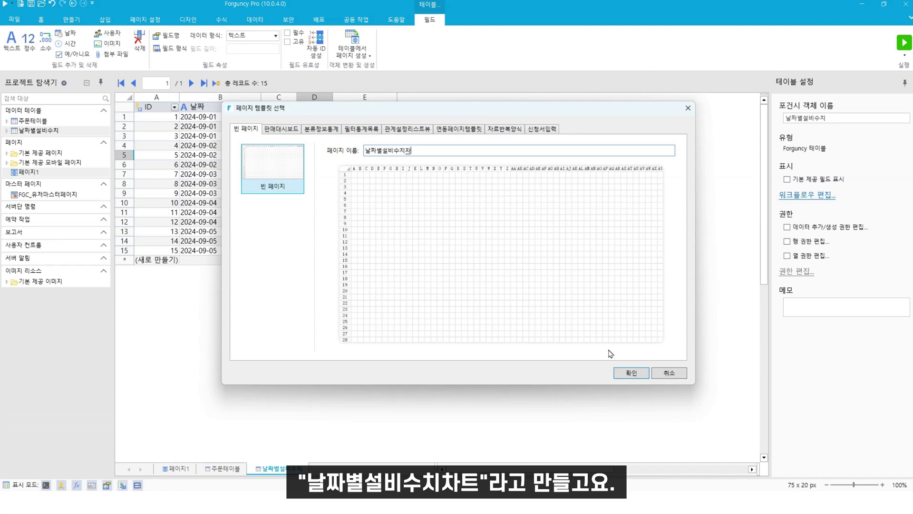
pyautogui.click(631, 374)
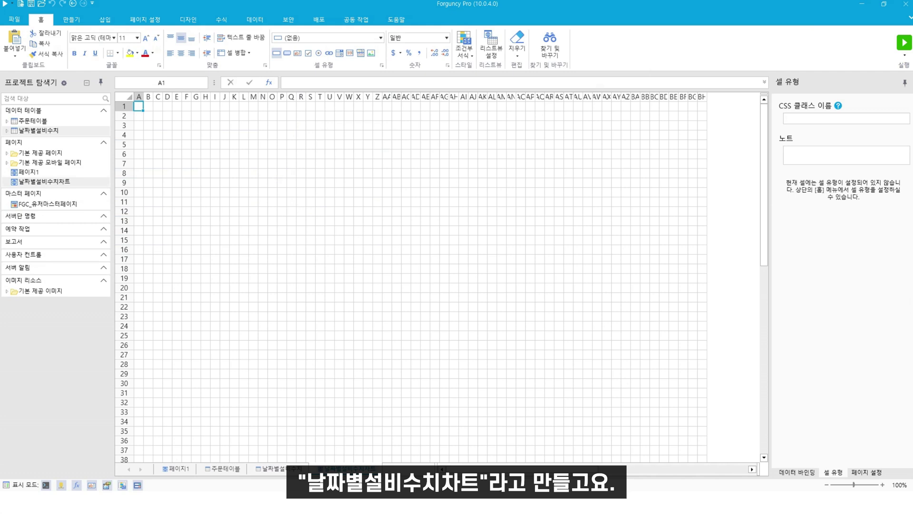
# - Set the cell range C4:AQ29 on the new page to the Echarts 셀타입 cell type
pyautogui.moveTo(158, 135); pyautogui.dragTo(543, 377)
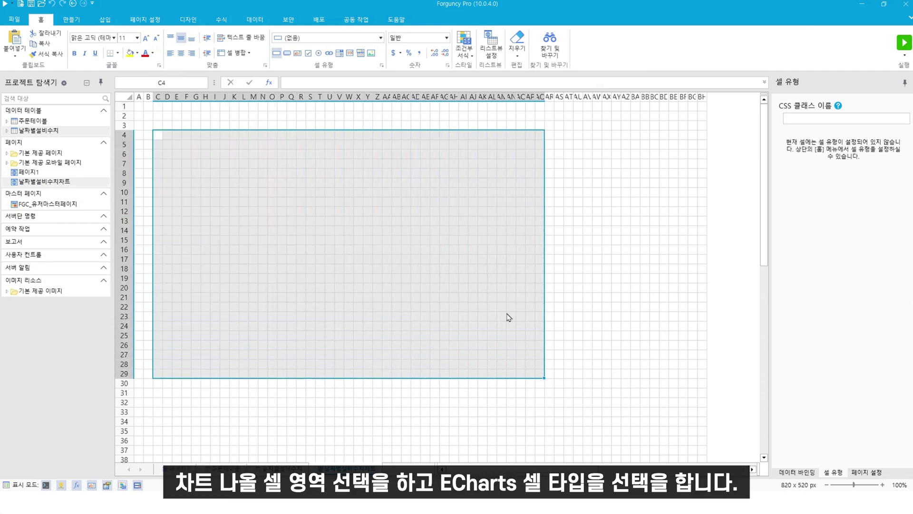
pyautogui.click(346, 39)
pyautogui.write('echa')
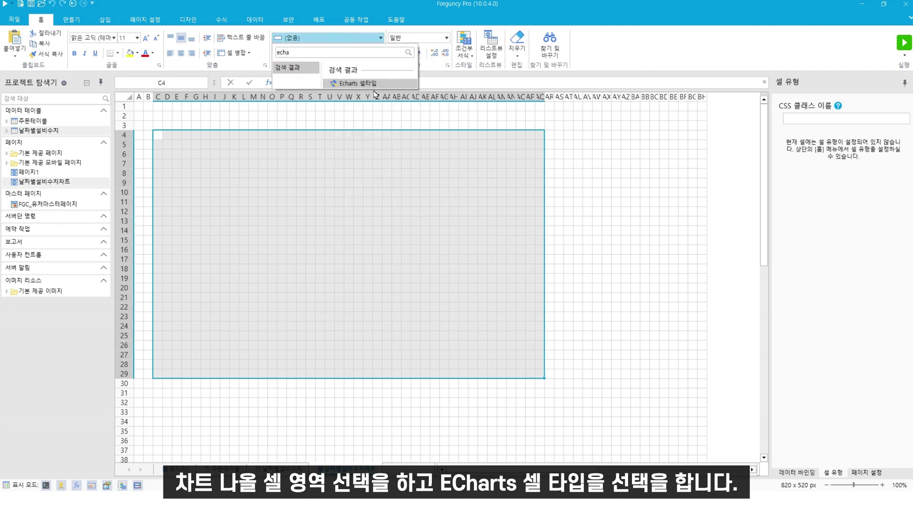
pyautogui.click(358, 83)
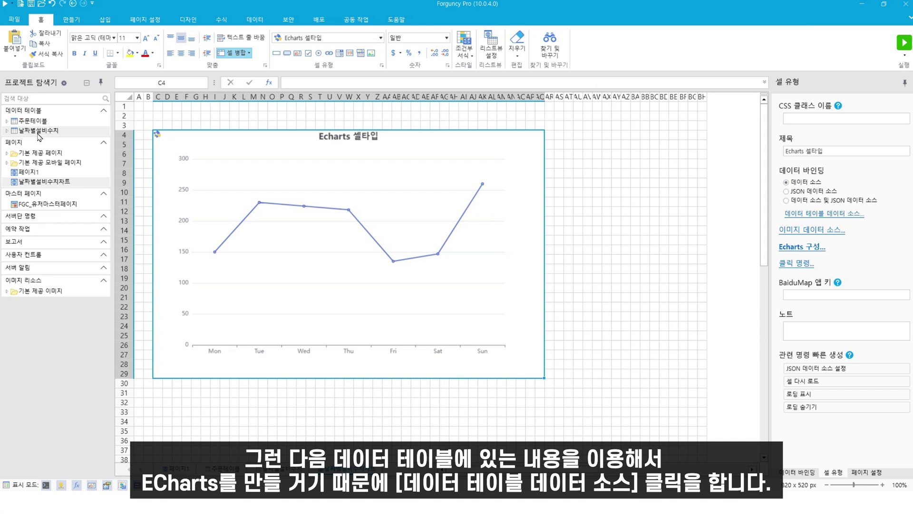
# - Add a data table data source named datasource to the ECharts cell
pyautogui.click(844, 214)
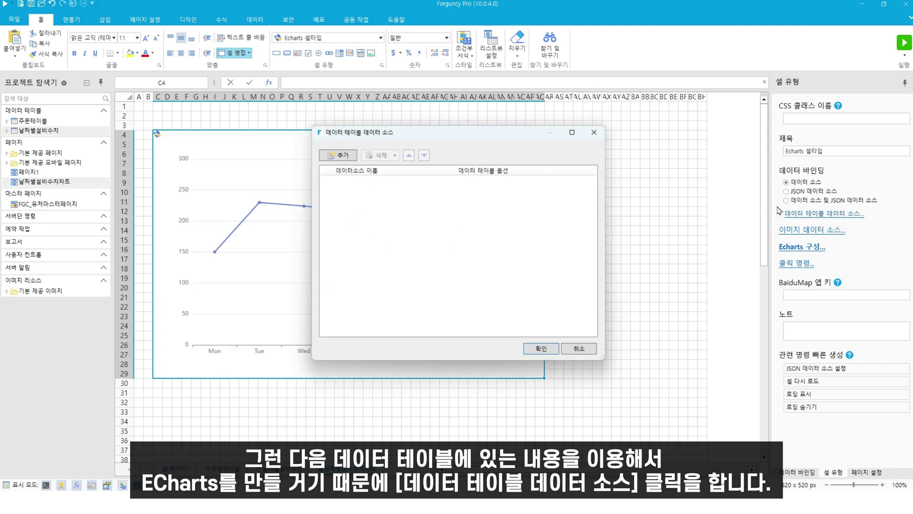
pyautogui.click(335, 156)
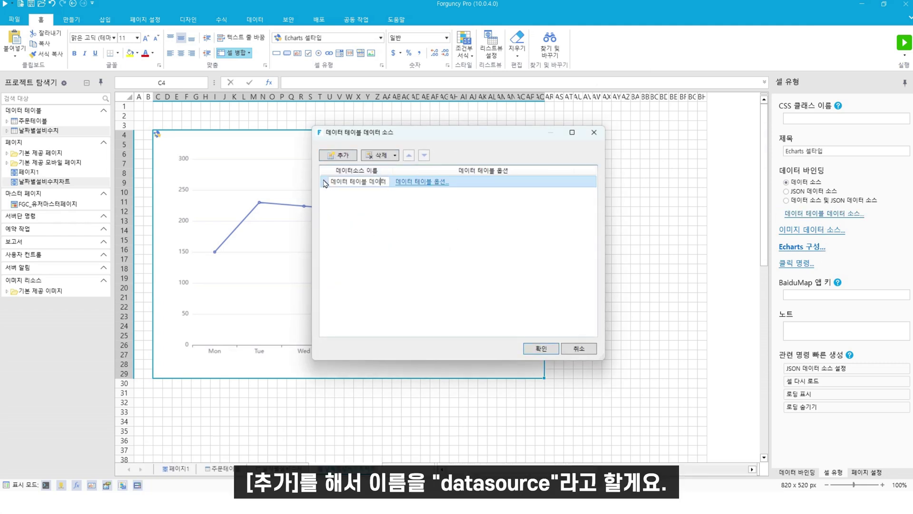
pyautogui.hotkey('ctrl', 'a')
pyautogui.press('BackSpace')
pyautogui.write('d')
# - Bind the datasource entry to the 날짜별설비수치 table with its ID, 날짜, 설비 and 수치 fields and confirm the settings
pyautogui.click(406, 181)
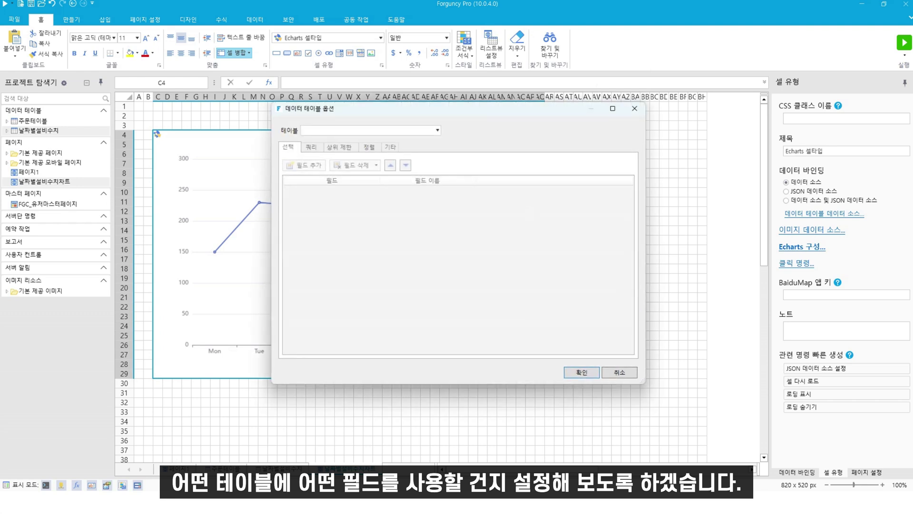
pyautogui.click(335, 130)
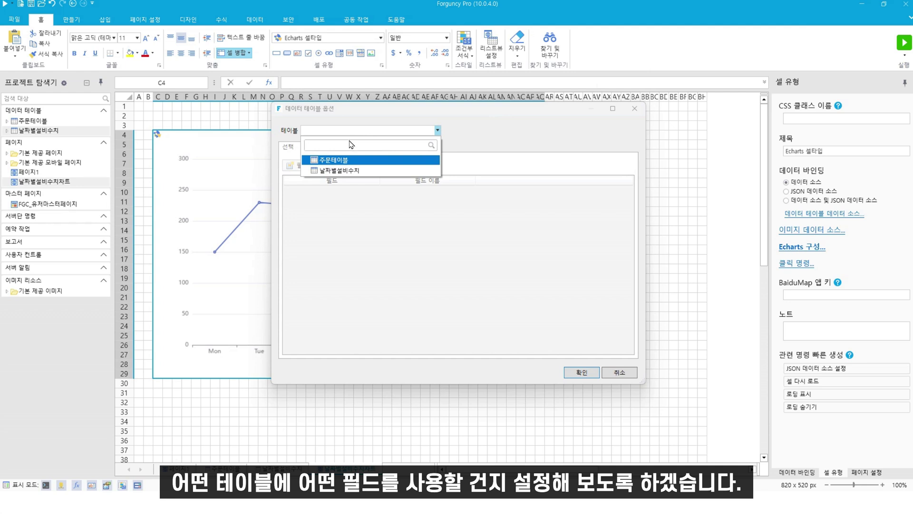
pyautogui.click(345, 170)
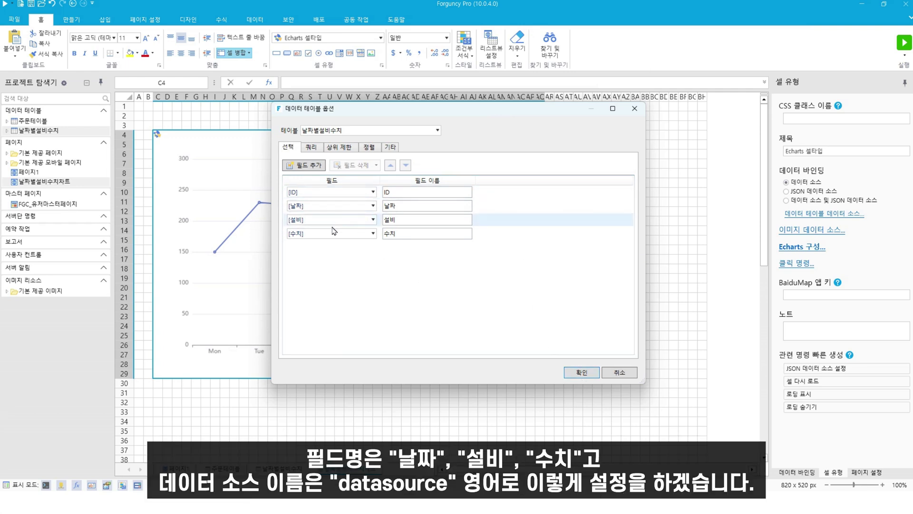
pyautogui.click(581, 372)
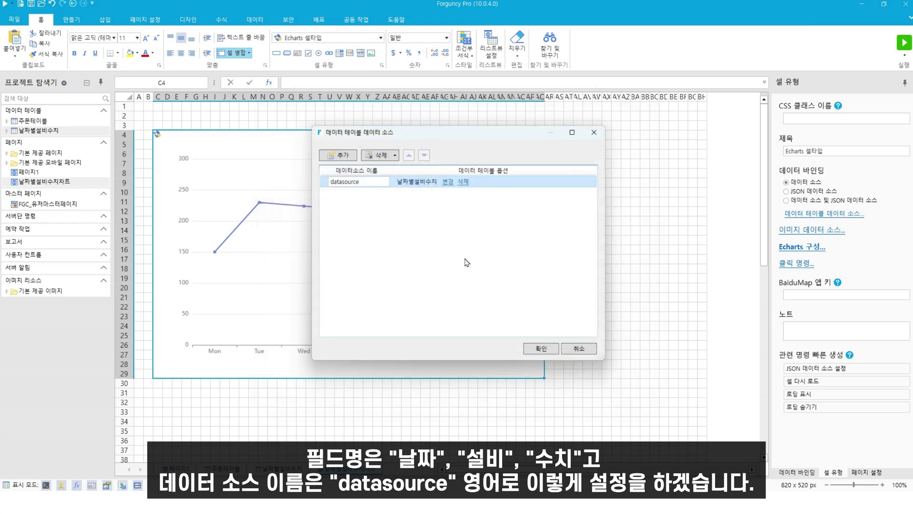
pyautogui.click(537, 350)
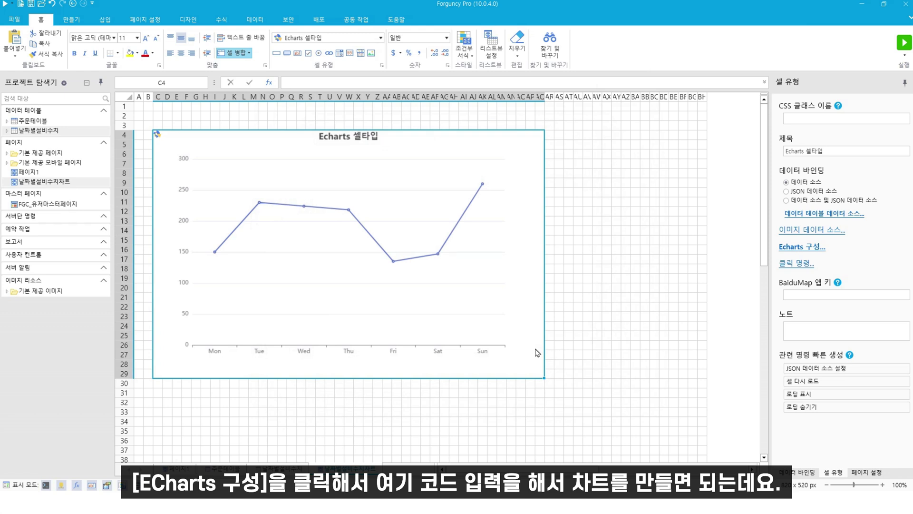
# - Open the ECharts configuration editor for the chart on the 날짜별설비수치차트 page
pyautogui.click(808, 248)
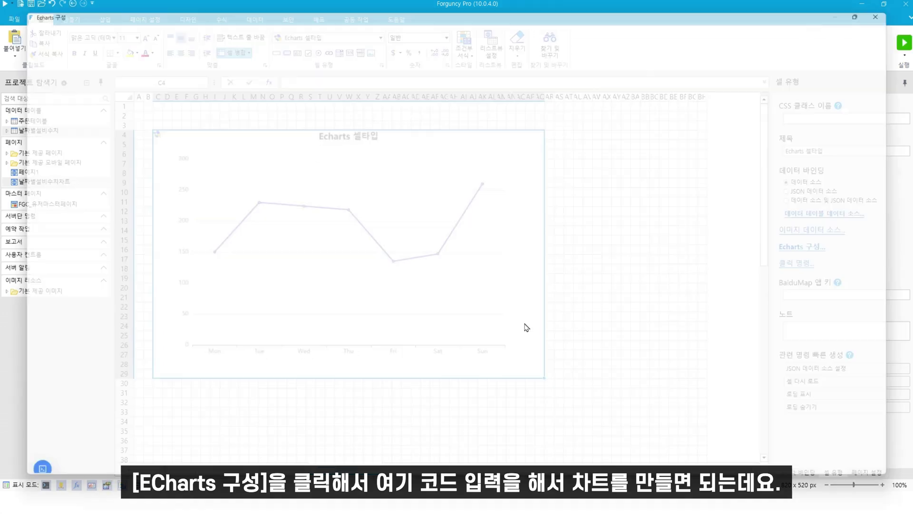